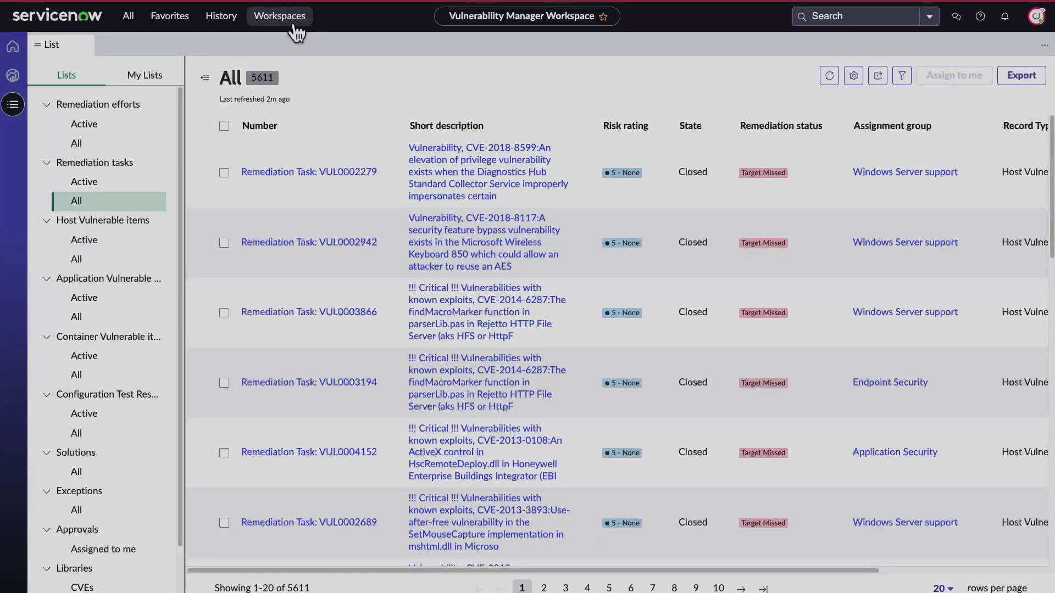
# - Switch to the SBOM Workspace home showing 3 BOM entities and 47 active AVIs
pyautogui.click(293, 24)
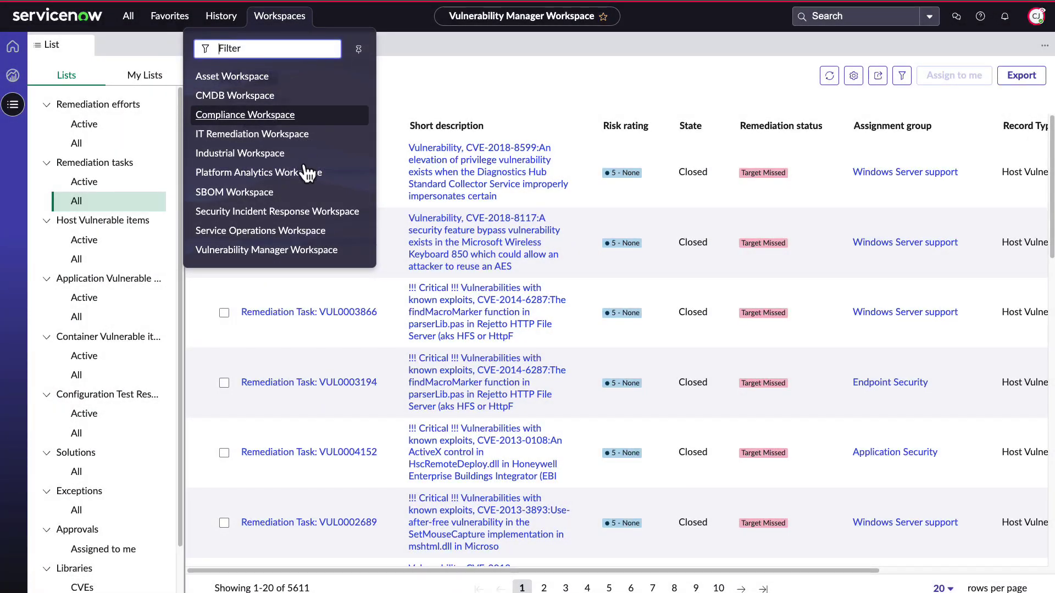
pyautogui.click(311, 193)
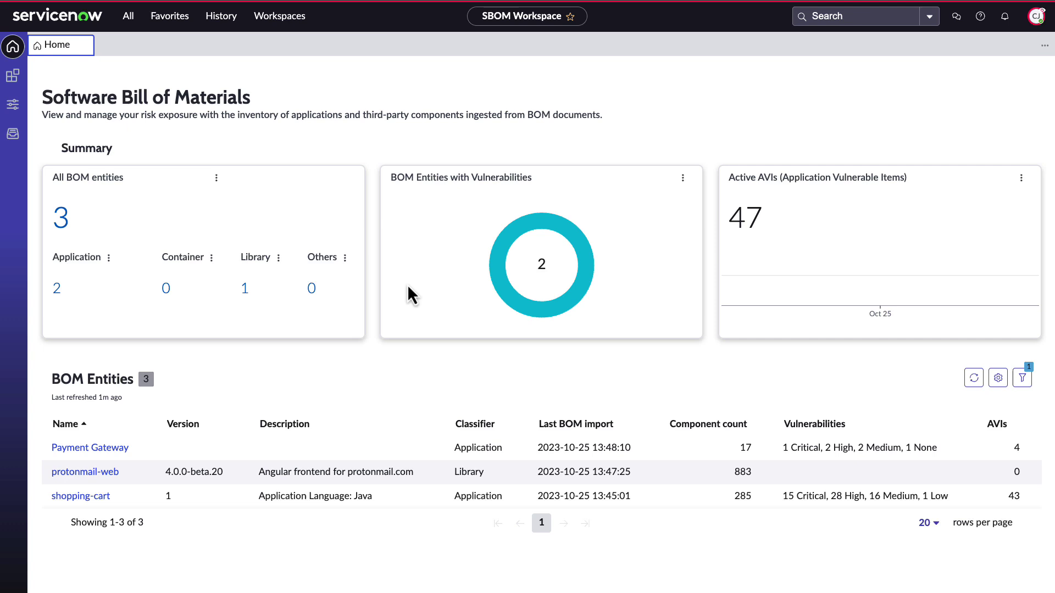
pyautogui.moveTo(498, 275)
pyautogui.click(763, 225)
# - Open Payment Gateway and review its Depends On, Vulnerabilities and AVIs tabs (4 open items)
pyautogui.click(90, 448)
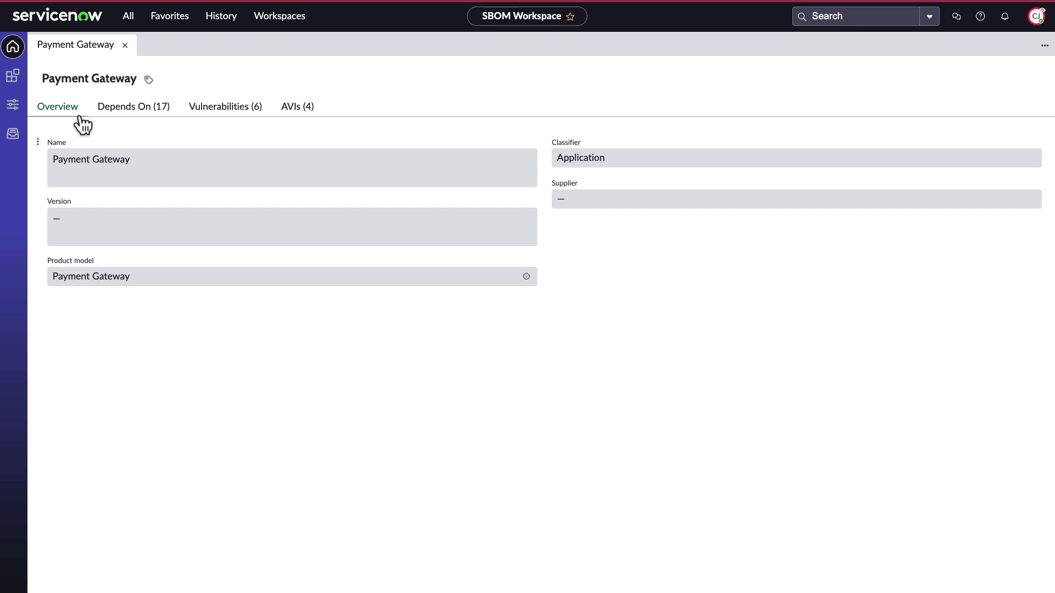
pyautogui.click(108, 122)
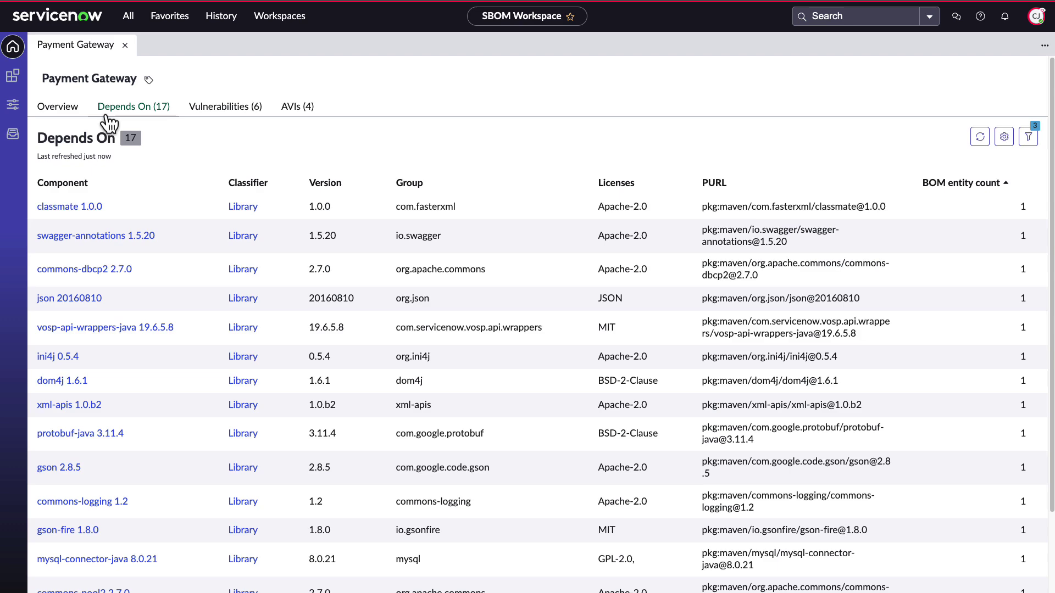
pyautogui.click(218, 121)
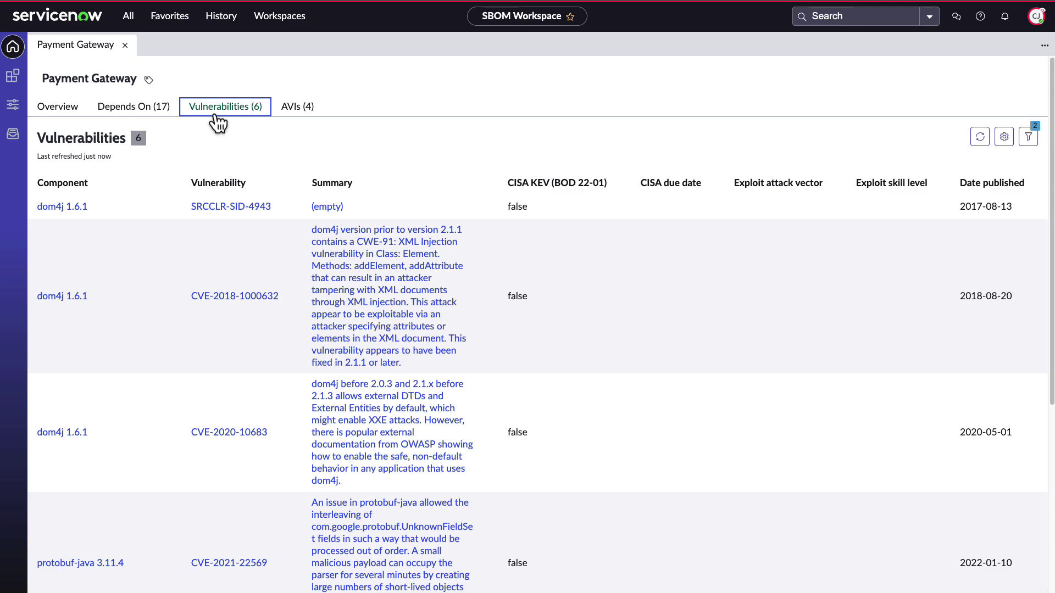
pyautogui.click(292, 117)
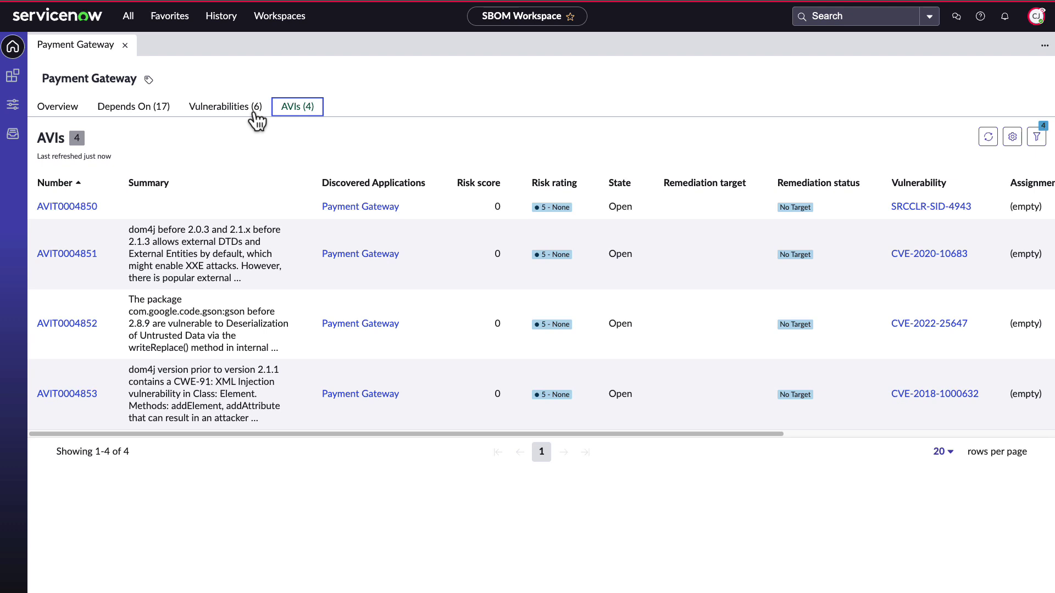
# - Go to Components and sort the 1178 components by CVE count, highest first
pyautogui.click(17, 79)
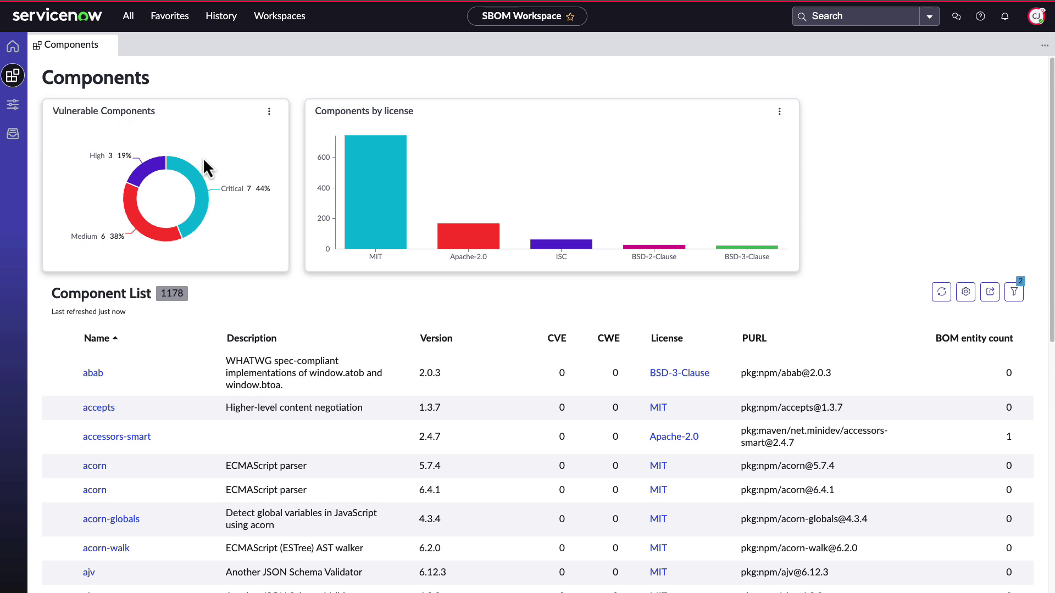
pyautogui.moveTo(200, 181)
pyautogui.moveTo(368, 165)
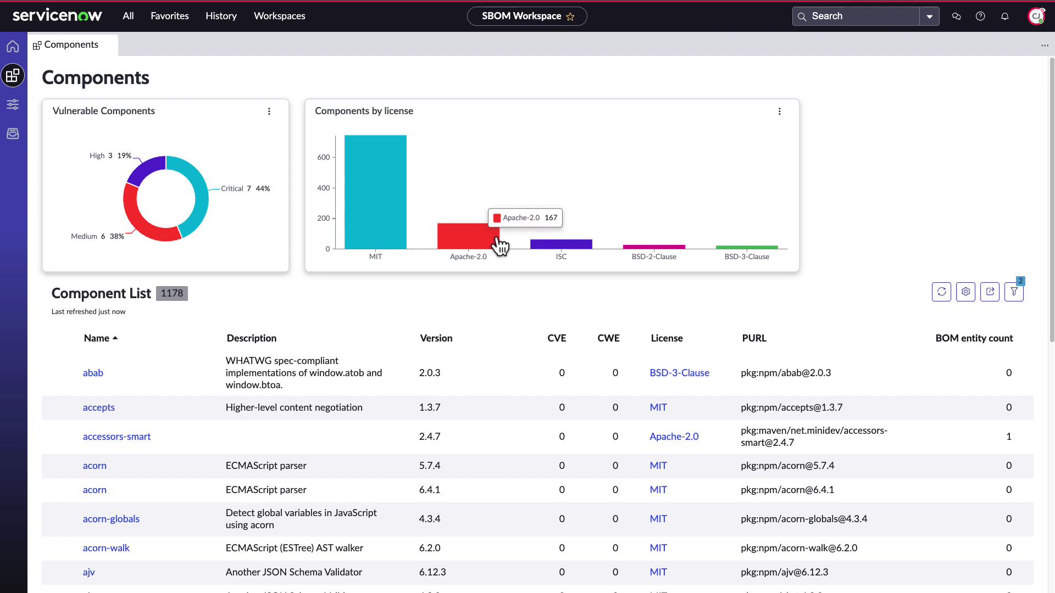
pyautogui.moveTo(565, 254)
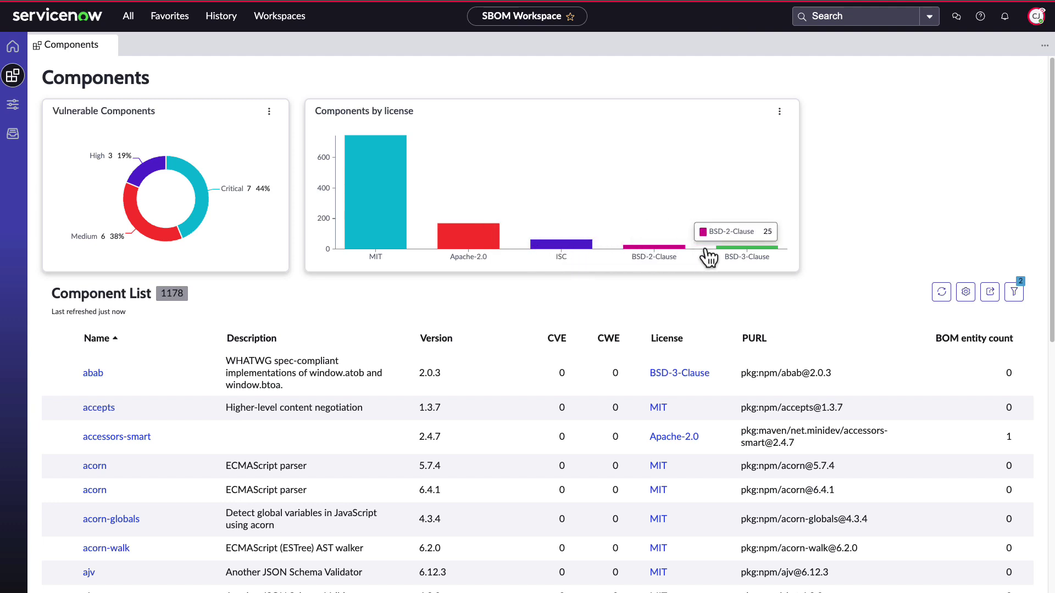
pyautogui.moveTo(737, 252)
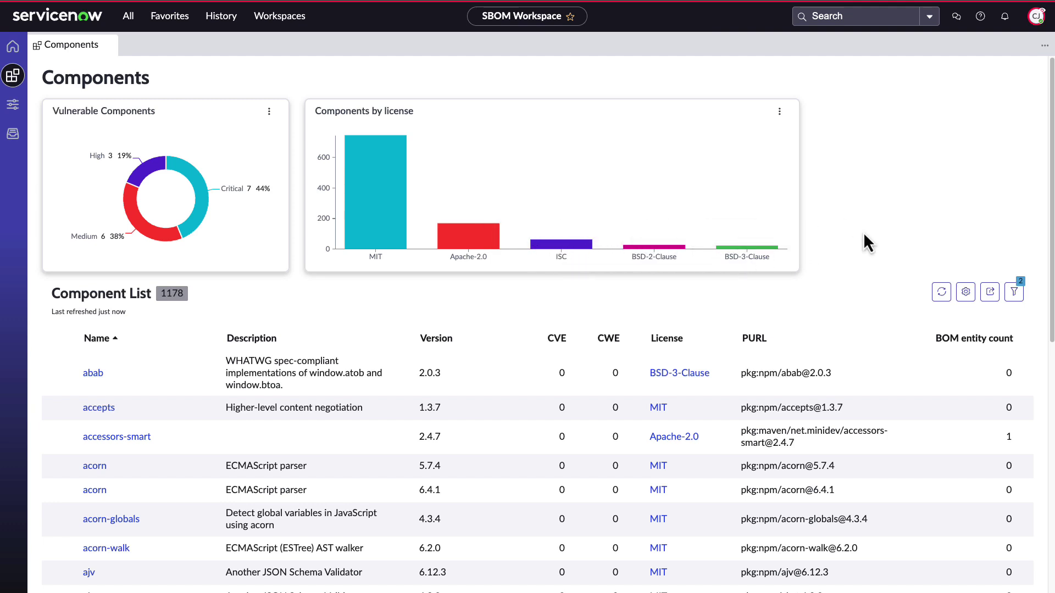
pyautogui.scroll(-1, 860, 275)
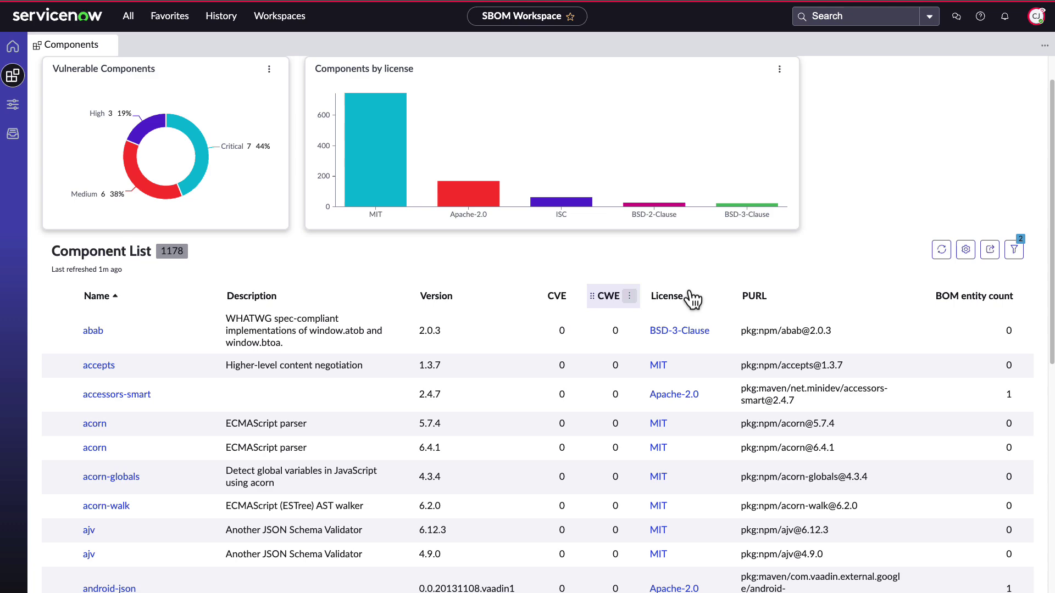
pyautogui.click(557, 300)
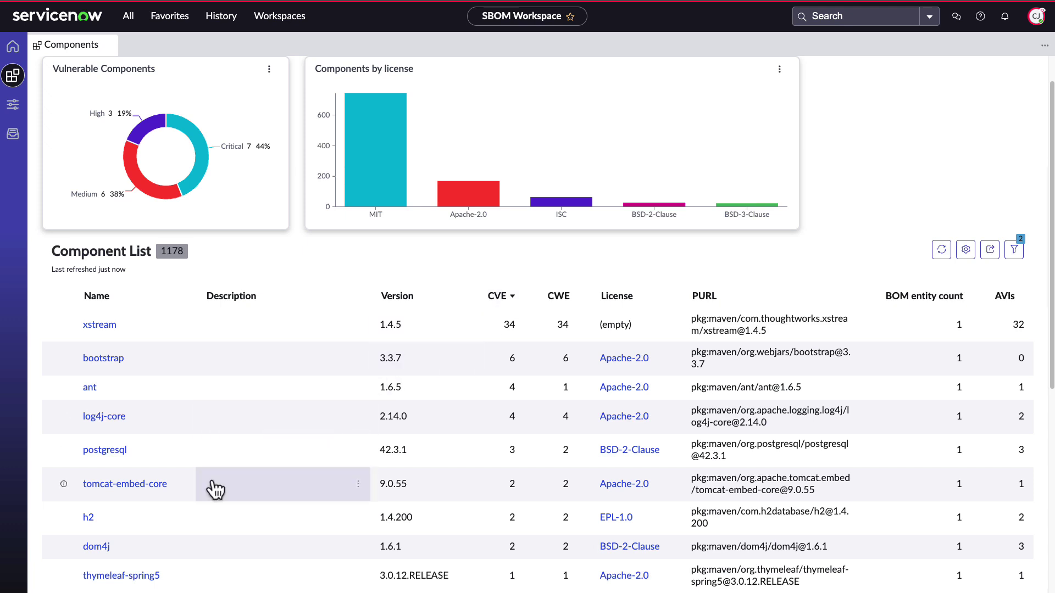
# - Review dom4j 1.6.1's dependency graph, BOM entities, vulnerabilities and AVIs, then list the AVI creation rules
pyautogui.click(101, 549)
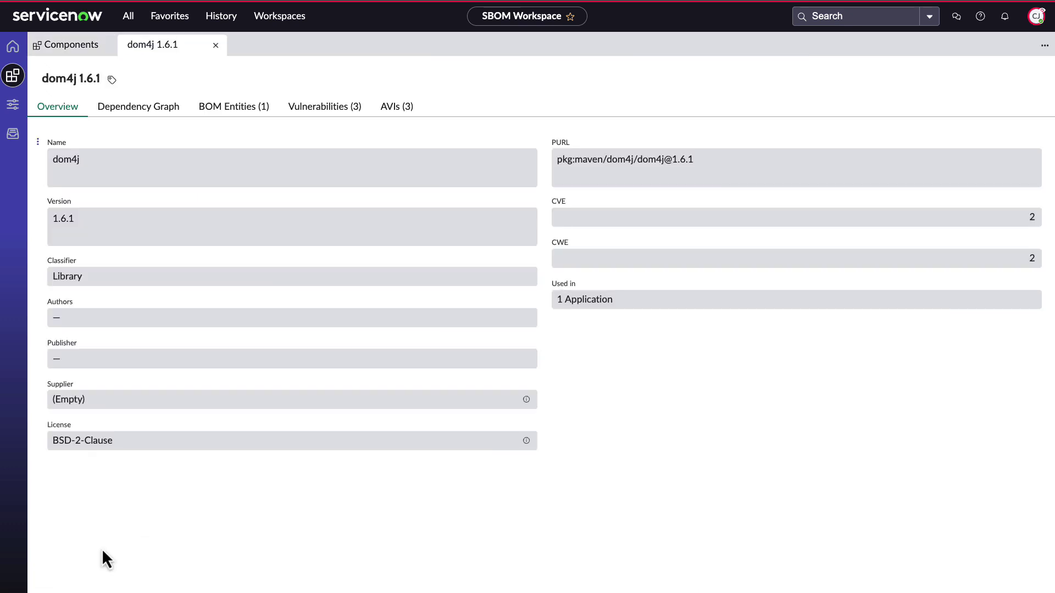
pyautogui.click(127, 112)
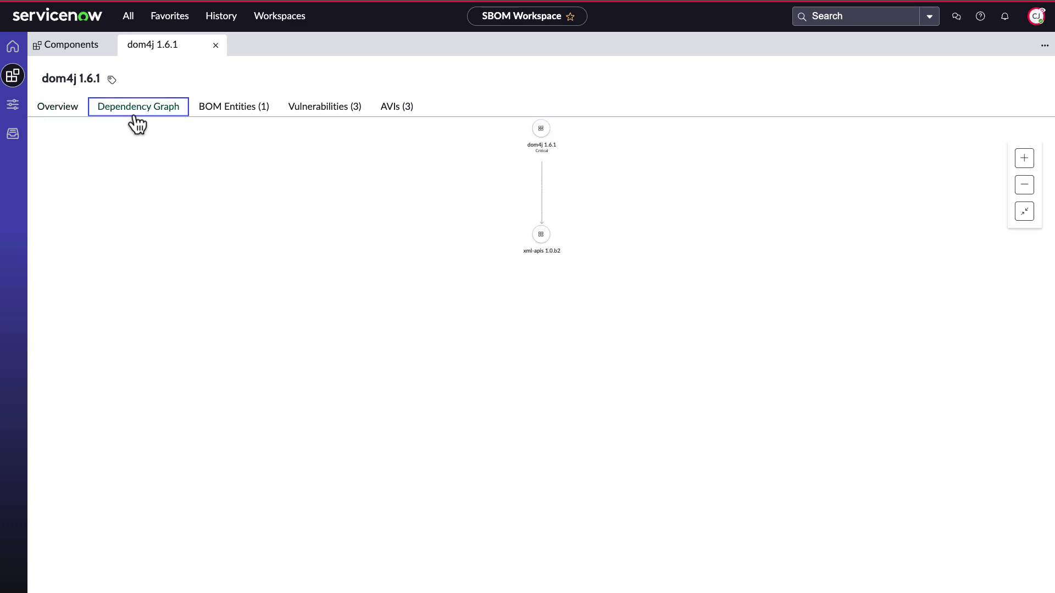
pyautogui.click(212, 115)
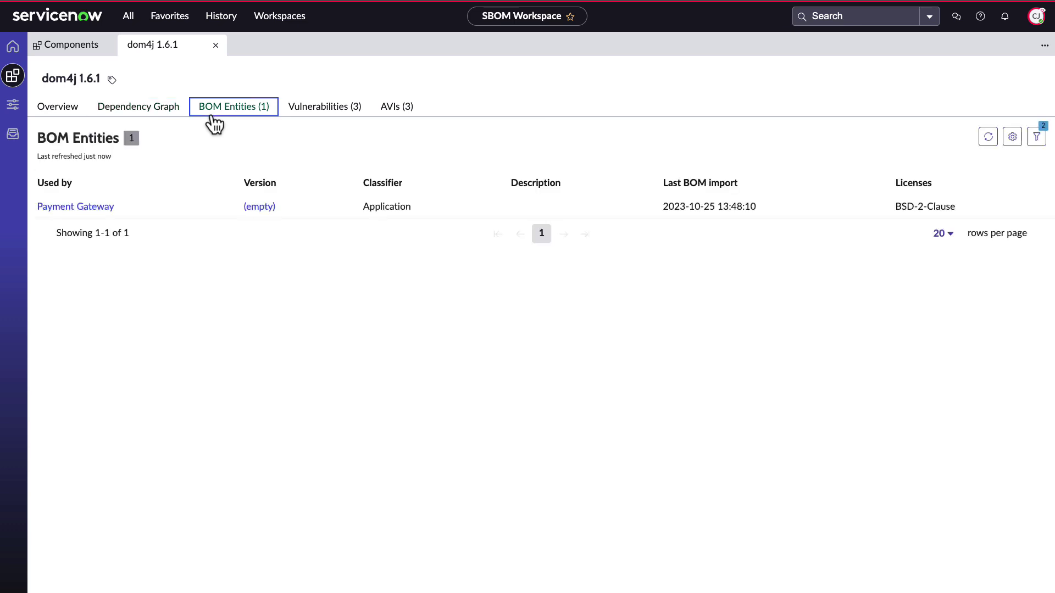
pyautogui.click(313, 116)
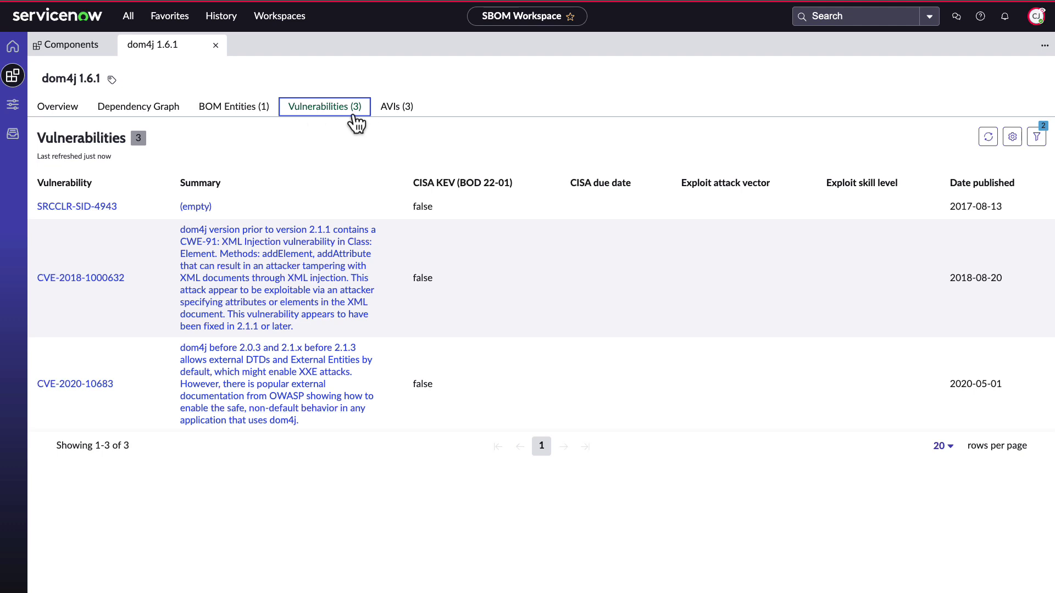
pyautogui.click(388, 122)
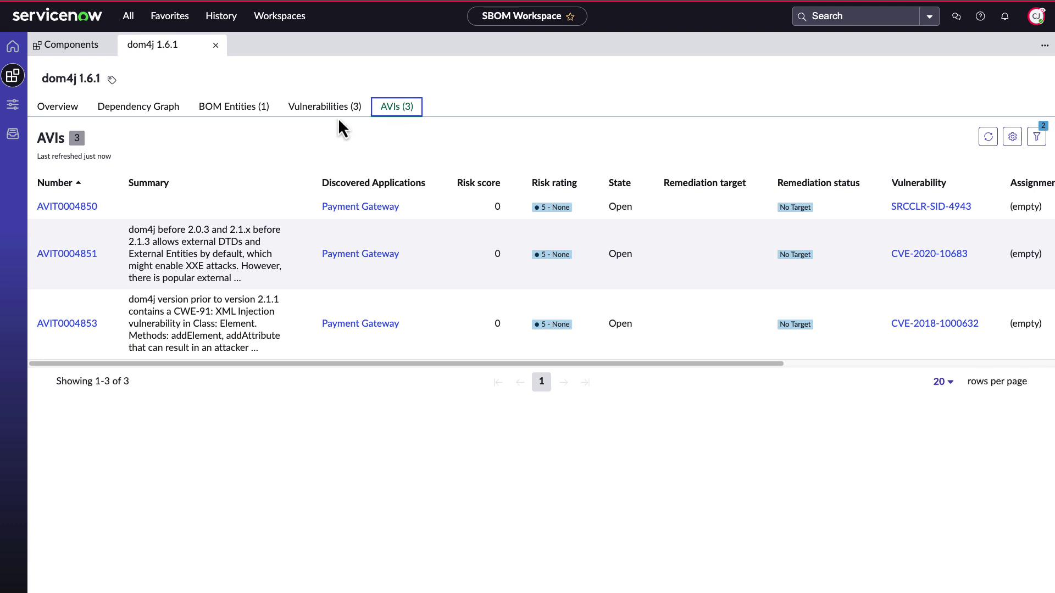
pyautogui.click(14, 107)
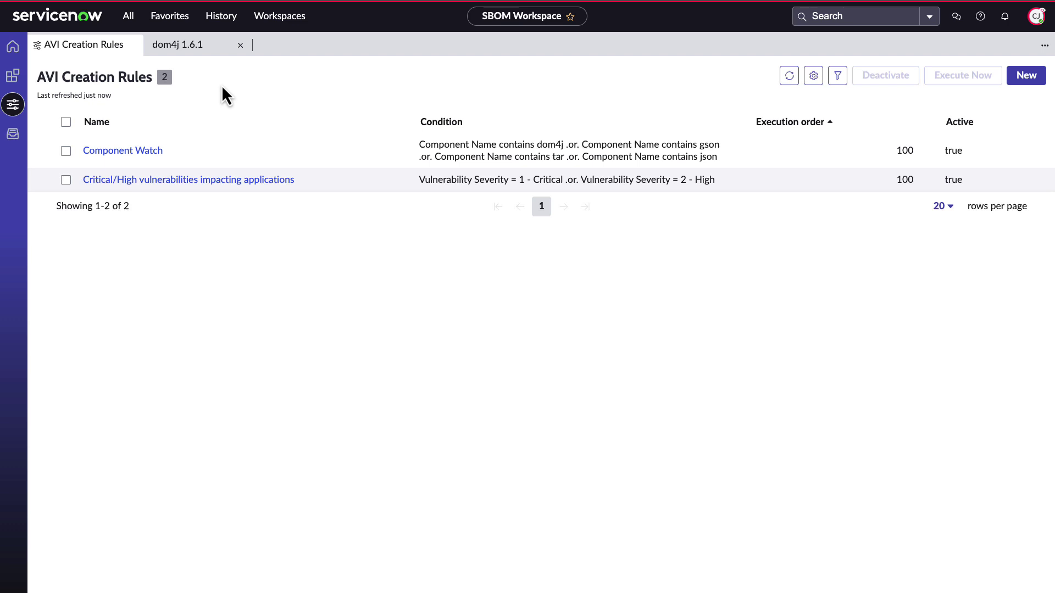
# - Open the Component Watch rule, view its 4 Payment Gateway AVIs, and return to the rules list
pyautogui.click(137, 150)
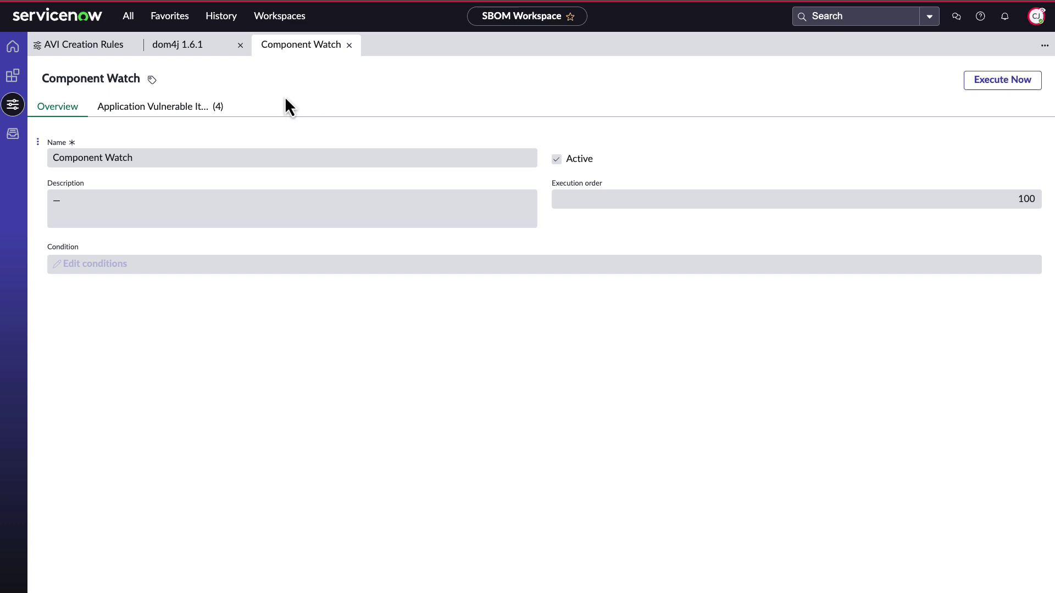
pyautogui.click(200, 117)
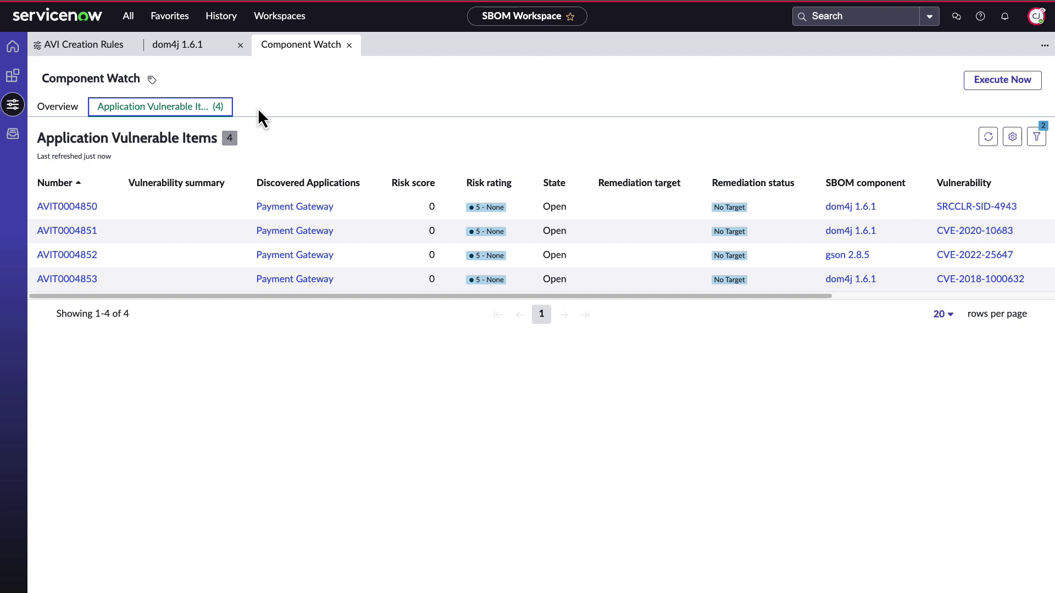
pyautogui.click(110, 48)
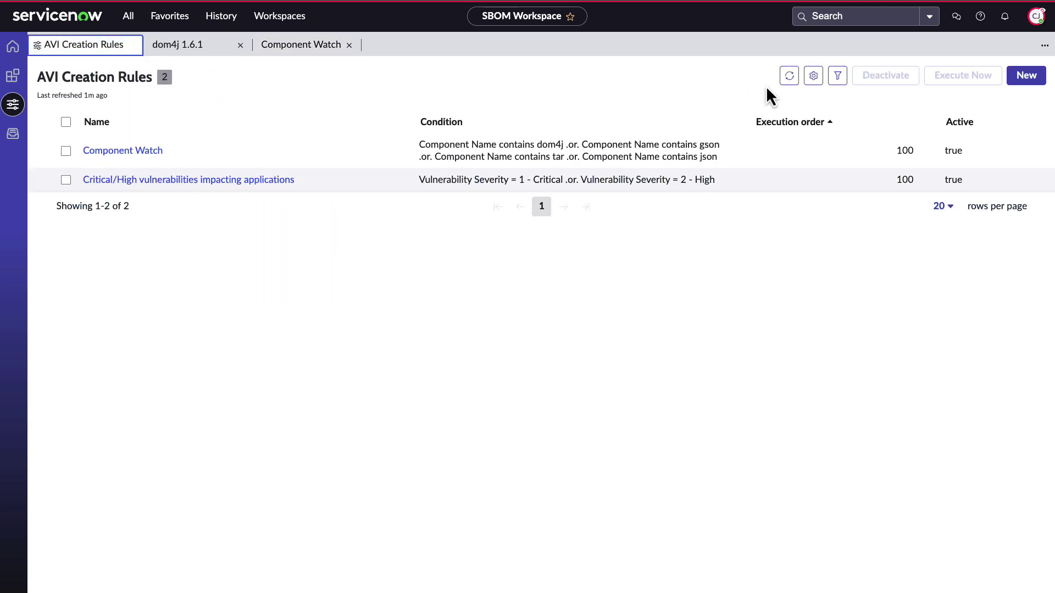
# - Start a new AVI creation rule with a Vulnerability > Severity condition and view its values
pyautogui.click(1025, 84)
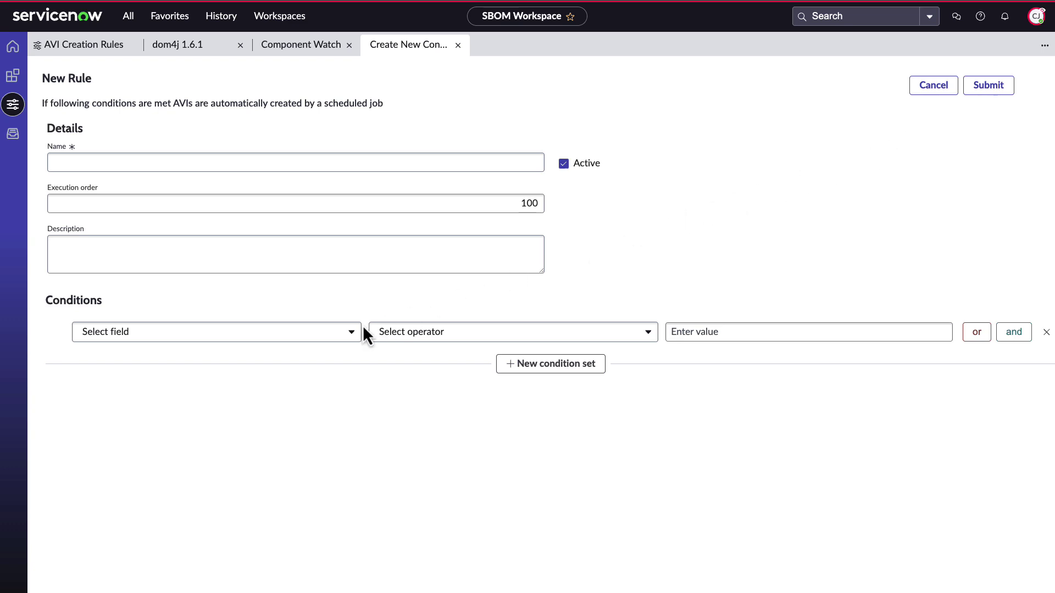
pyautogui.click(353, 333)
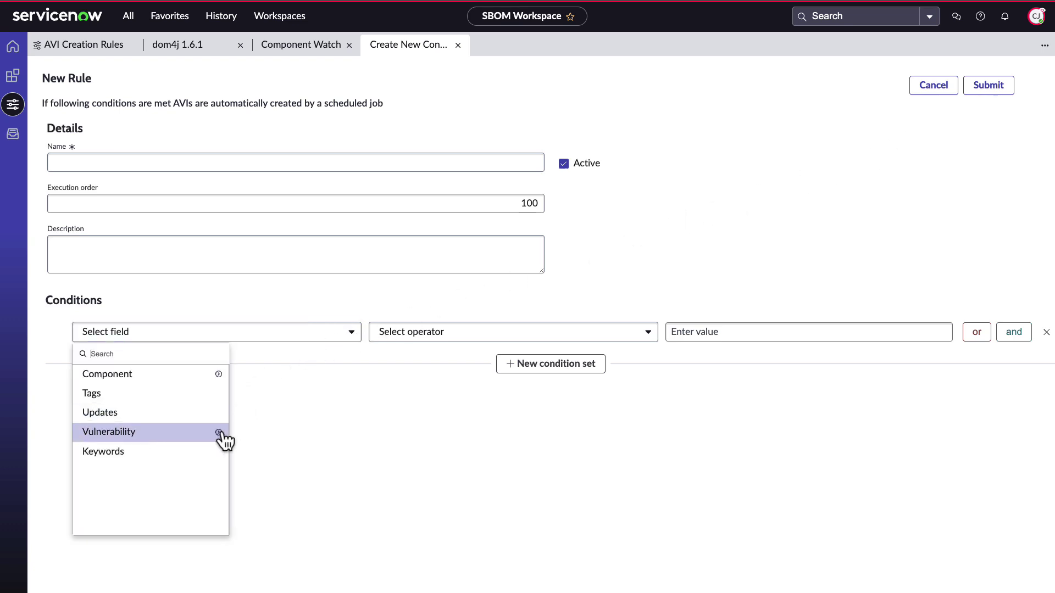
pyautogui.click(220, 433)
pyautogui.scroll(-2, 272, 454)
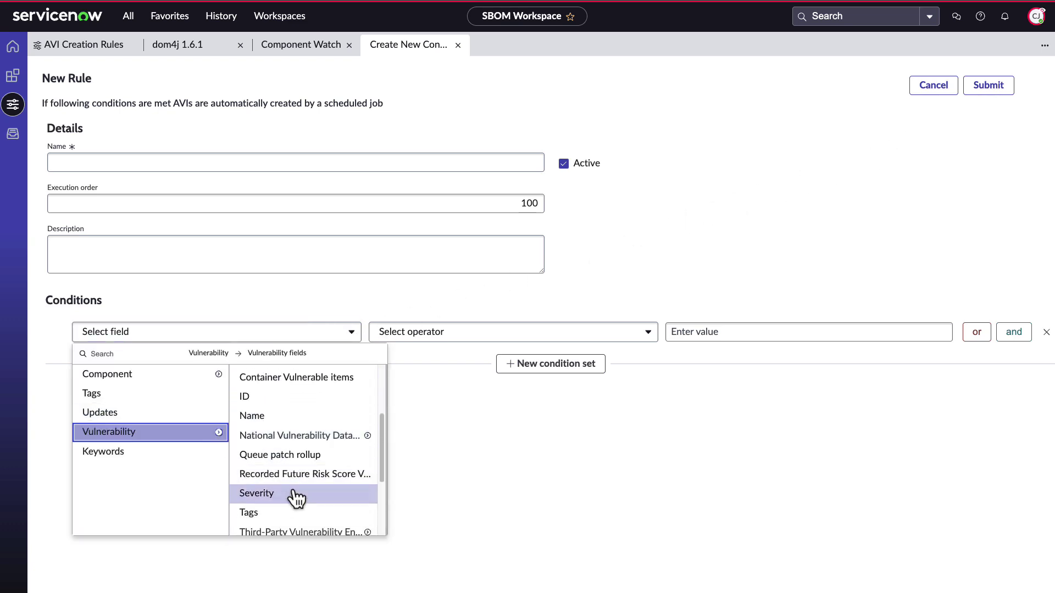
pyautogui.click(296, 495)
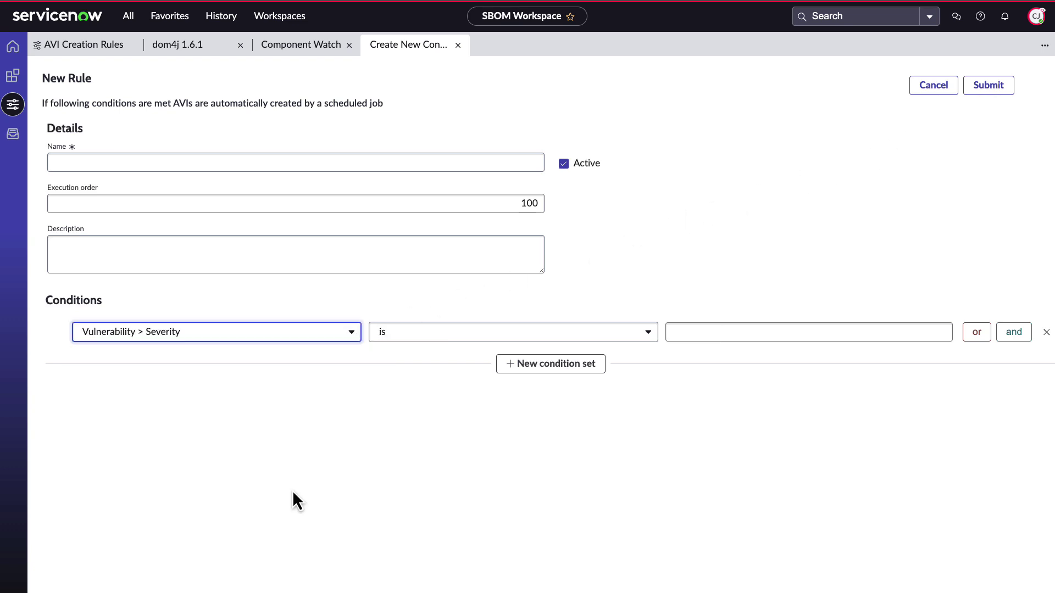
pyautogui.click(708, 333)
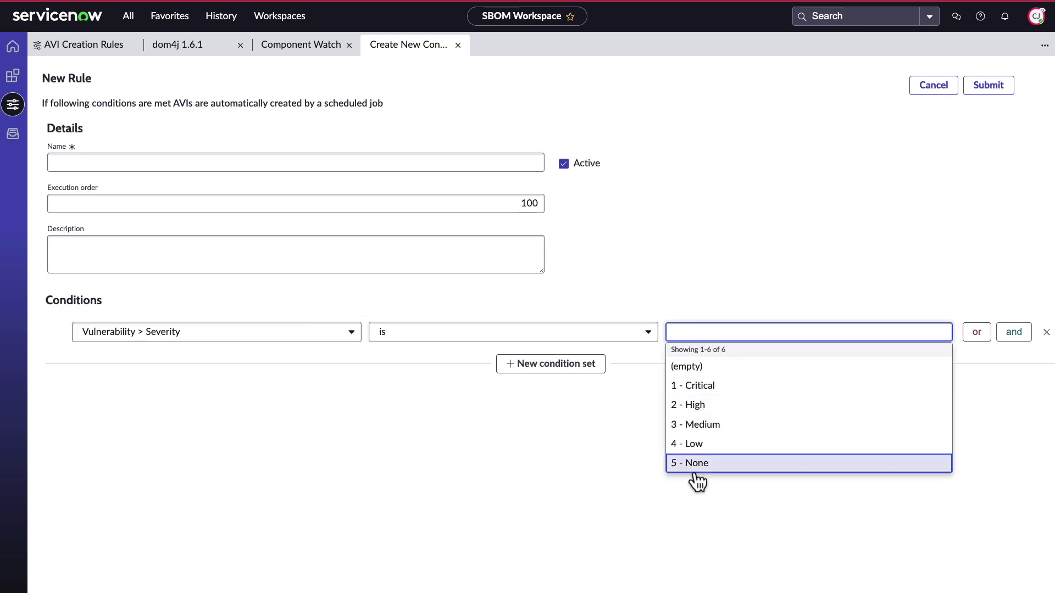
# - Change the condition field to Component > Name, then discard the draft rule
pyautogui.click(355, 340)
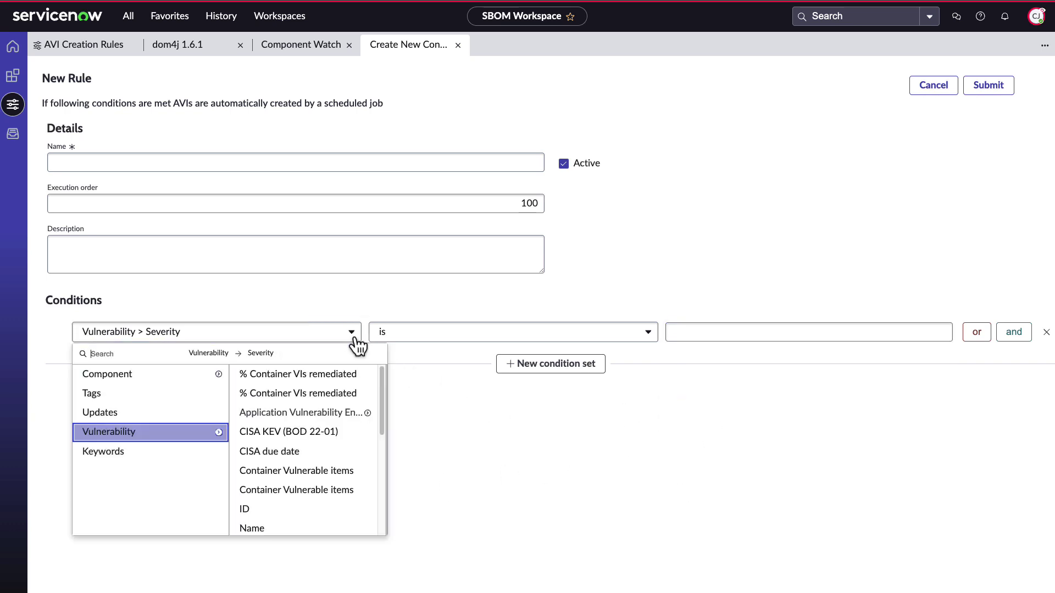
pyautogui.click(220, 375)
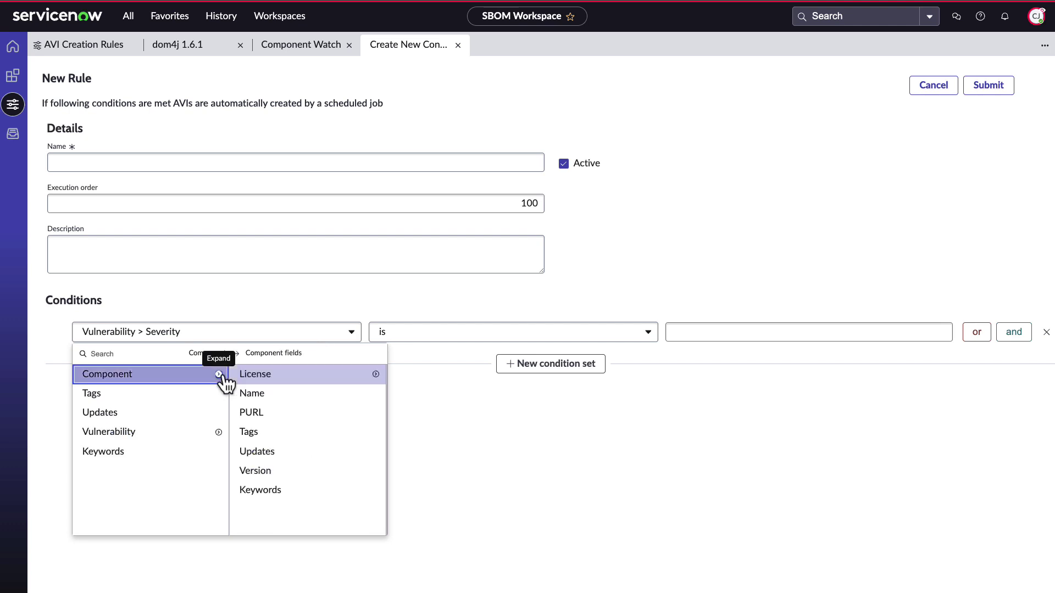
pyautogui.click(325, 397)
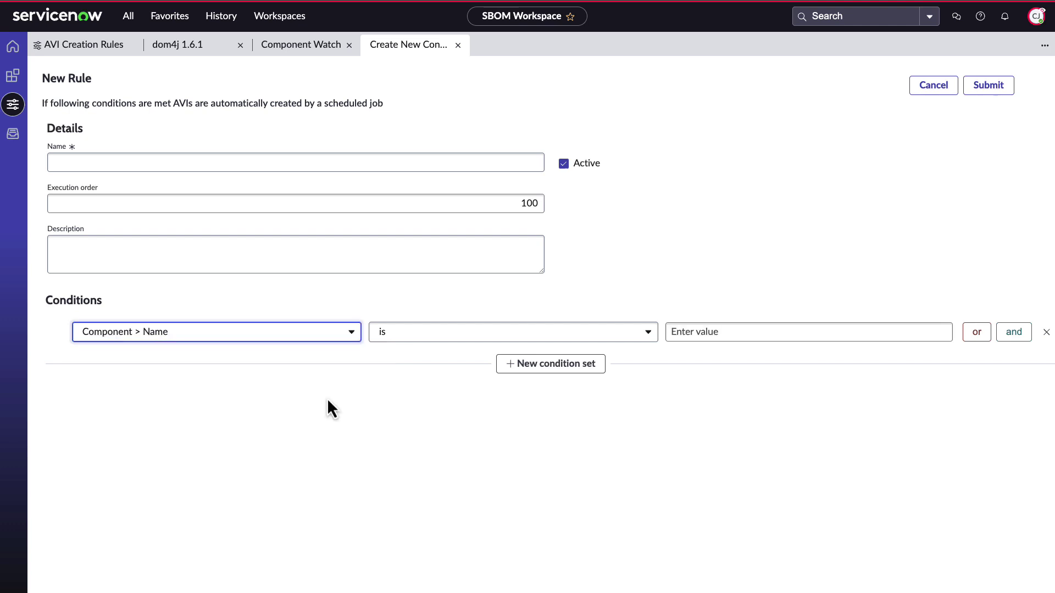
pyautogui.click(935, 88)
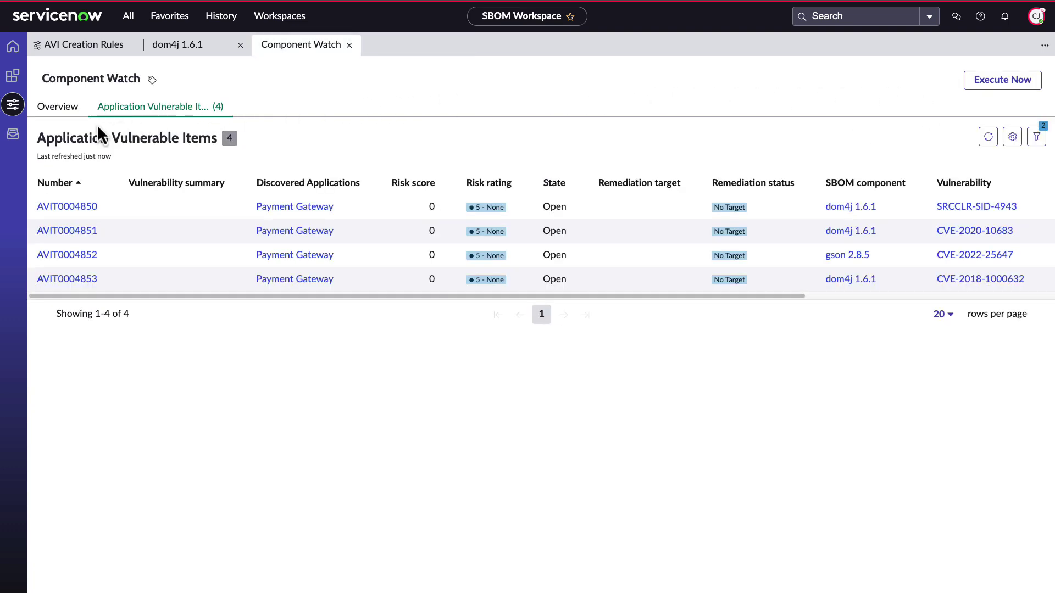
# - Open the BOM Queue, cancel an Upload BOM dialog, and inspect the charts for 3 processed uploads
pyautogui.click(13, 134)
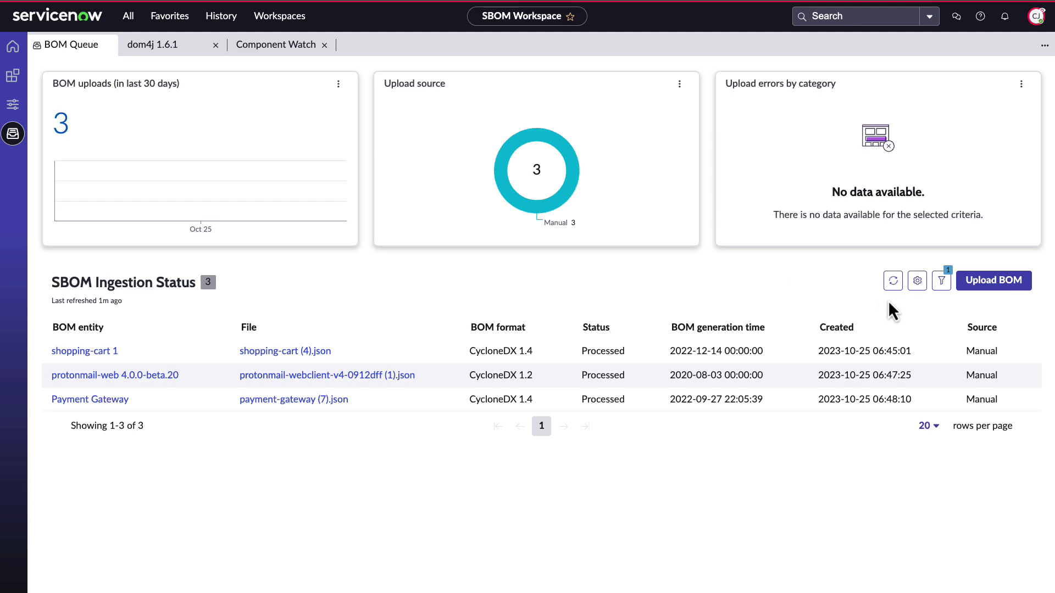
pyautogui.click(973, 300)
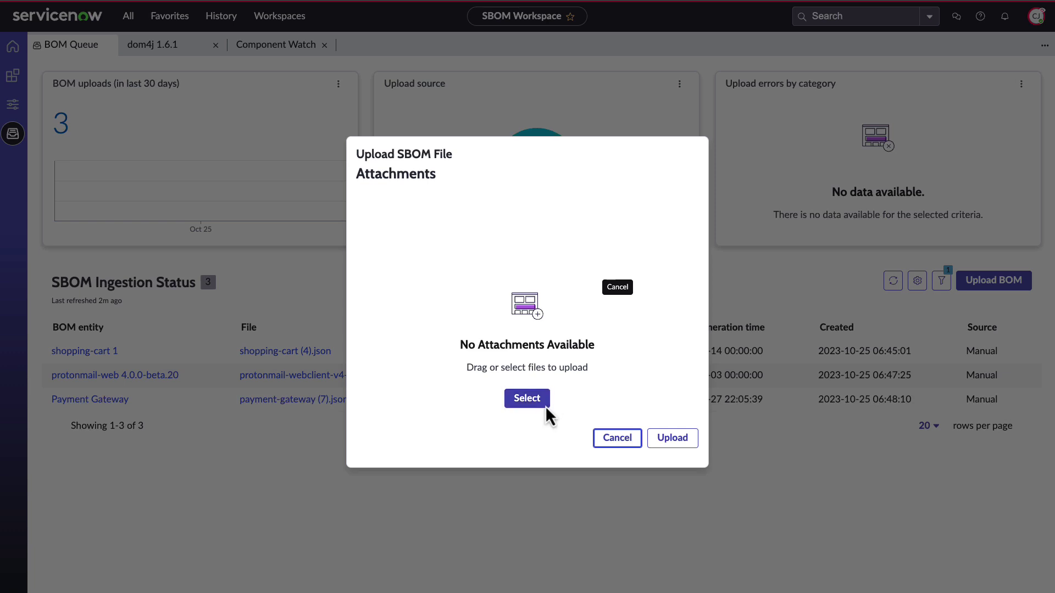
pyautogui.click(601, 445)
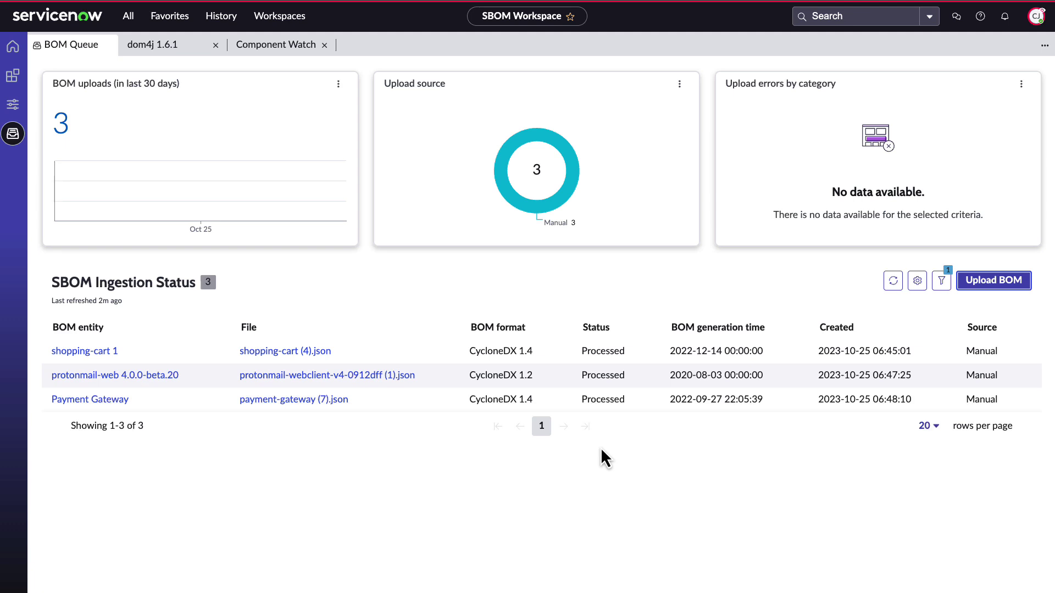
pyautogui.moveTo(261, 209)
pyautogui.moveTo(506, 192)
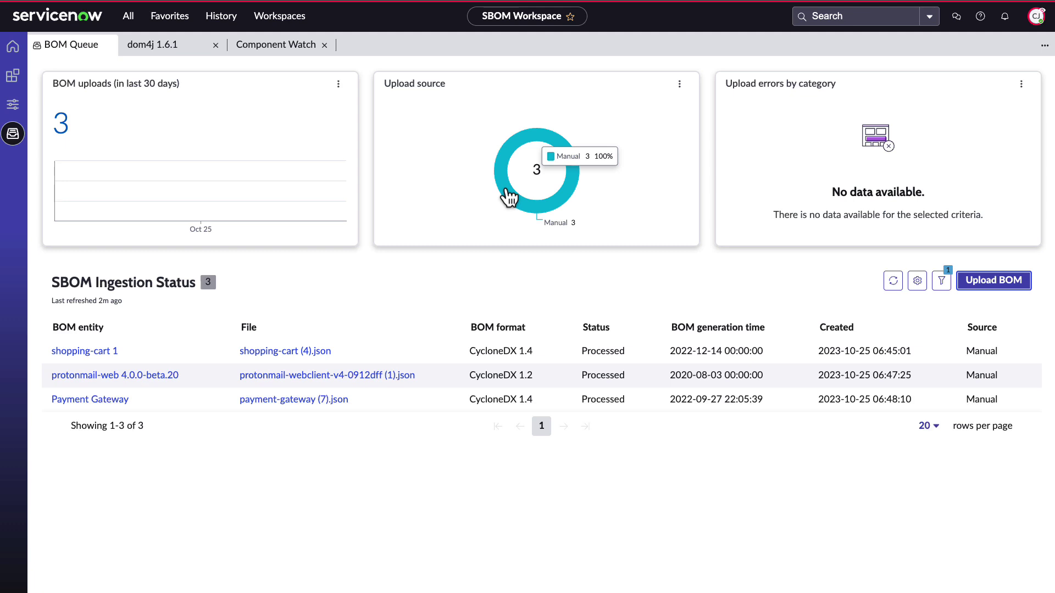